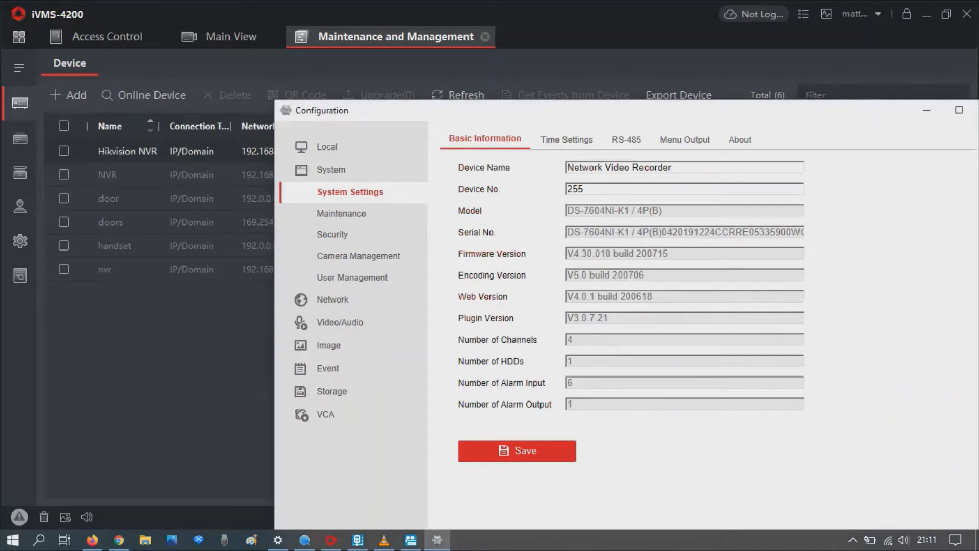
- Set the NVR's time zone to Dublin, Edinburgh, London
click(567, 140)
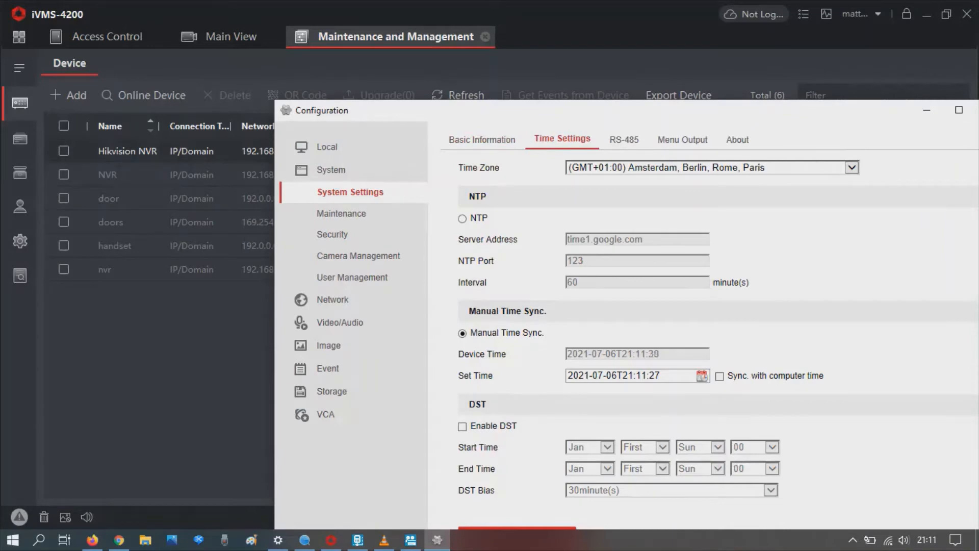
click(852, 168)
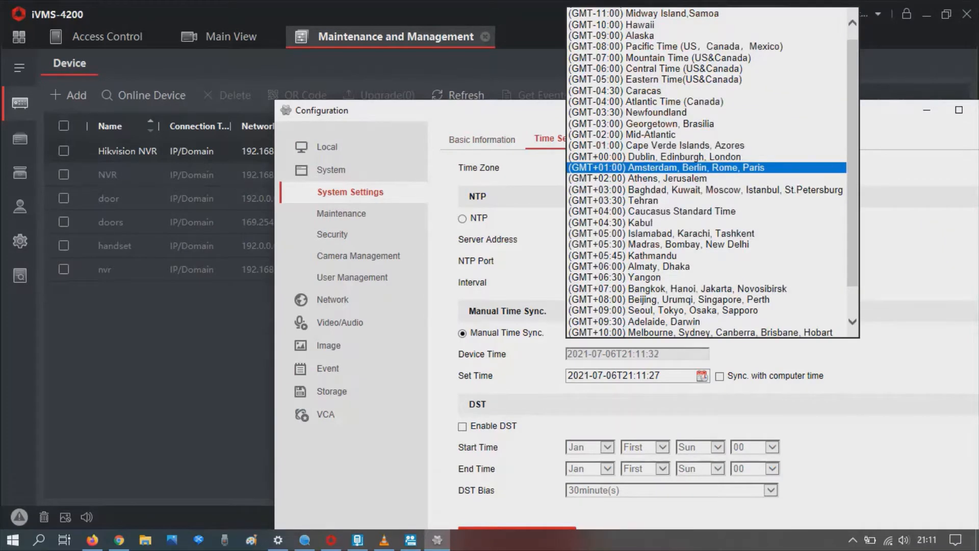
click(684, 157)
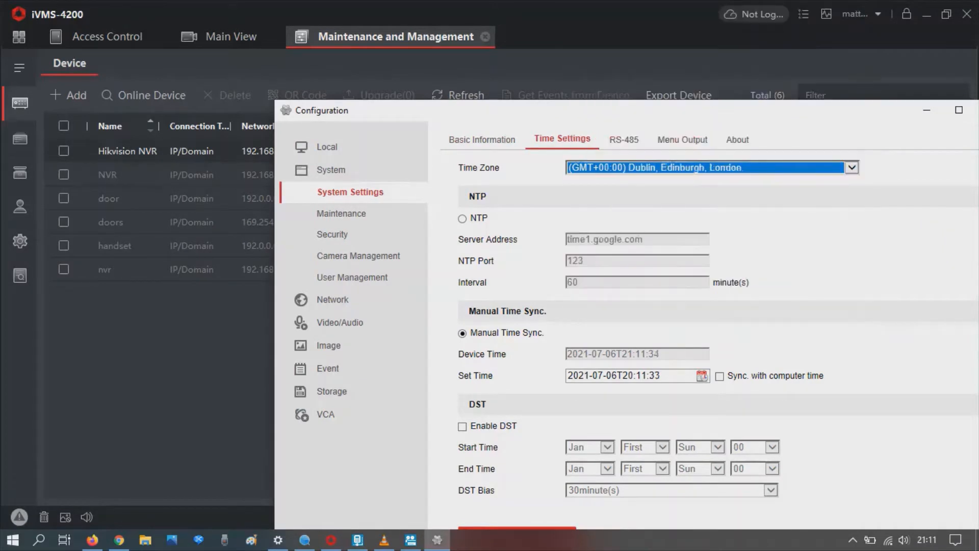
- Sync the NVR clock with the computer time, save, and close the configuration
drag(638, 110, 507, 9)
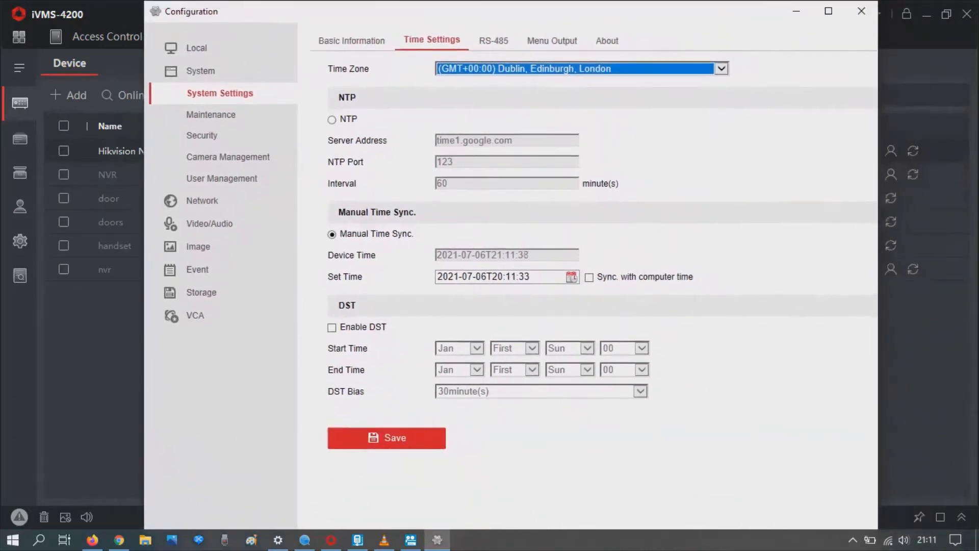
click(589, 278)
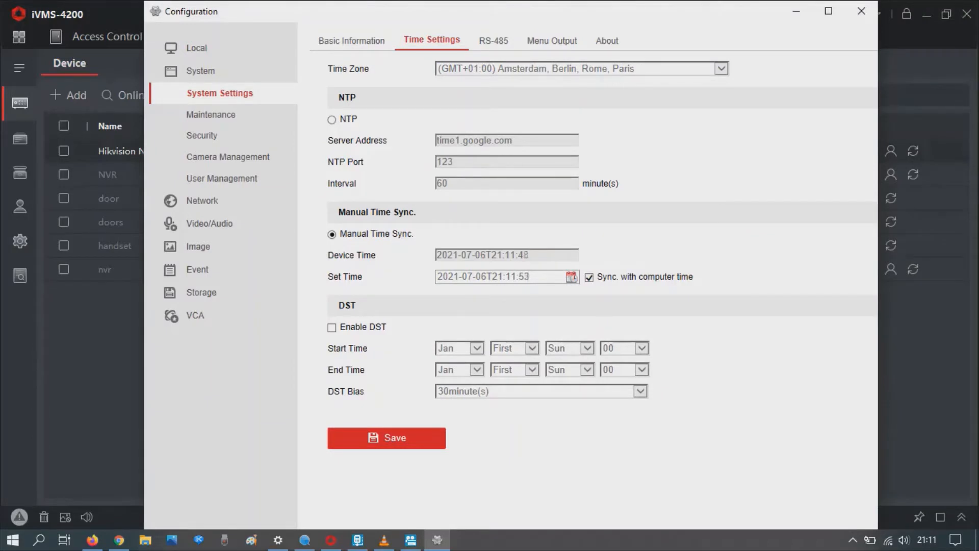
click(387, 438)
click(861, 11)
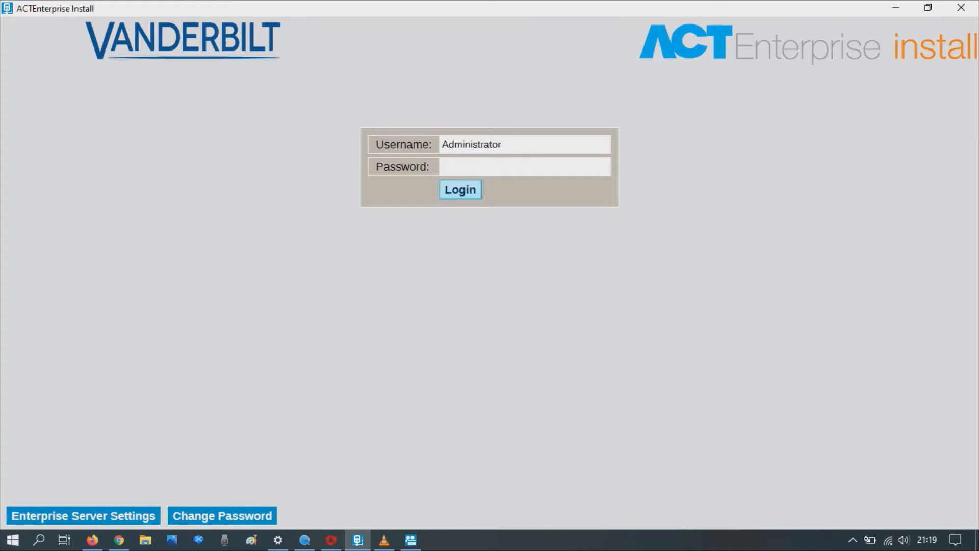
- Log in as Administrator and expand the Advanced Setup menu
key(Return)
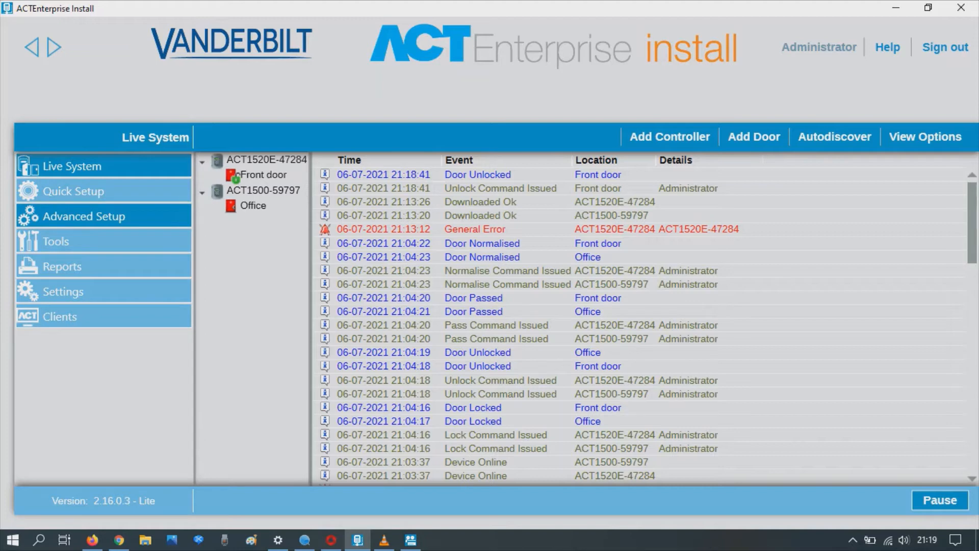
click(84, 216)
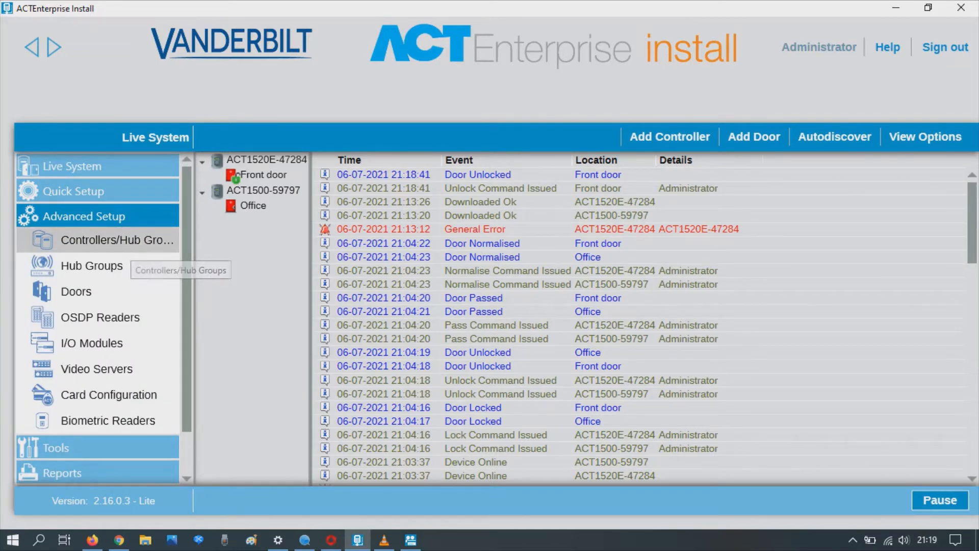
- Check controller ACT1520E-47284's world time zone, leaving it at UTC+00:00 London
click(128, 243)
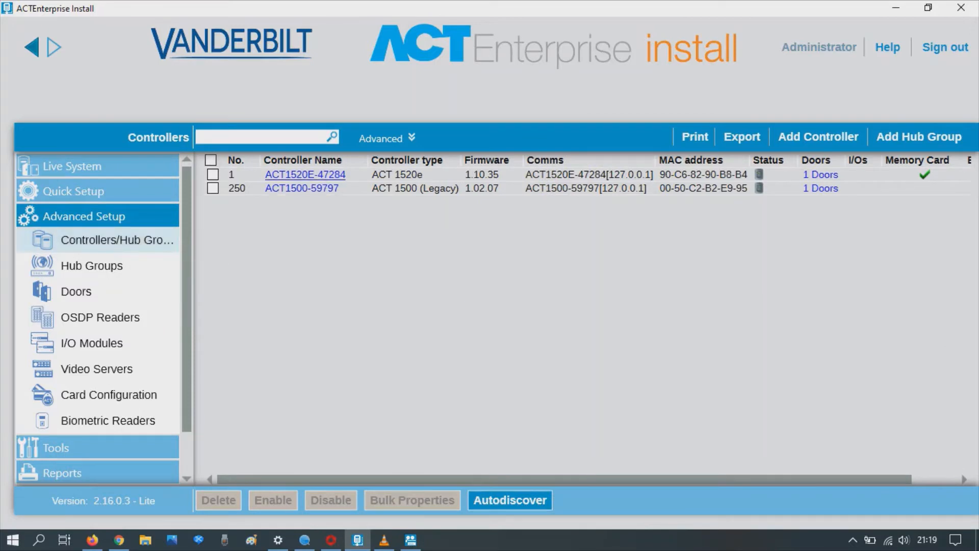
click(305, 174)
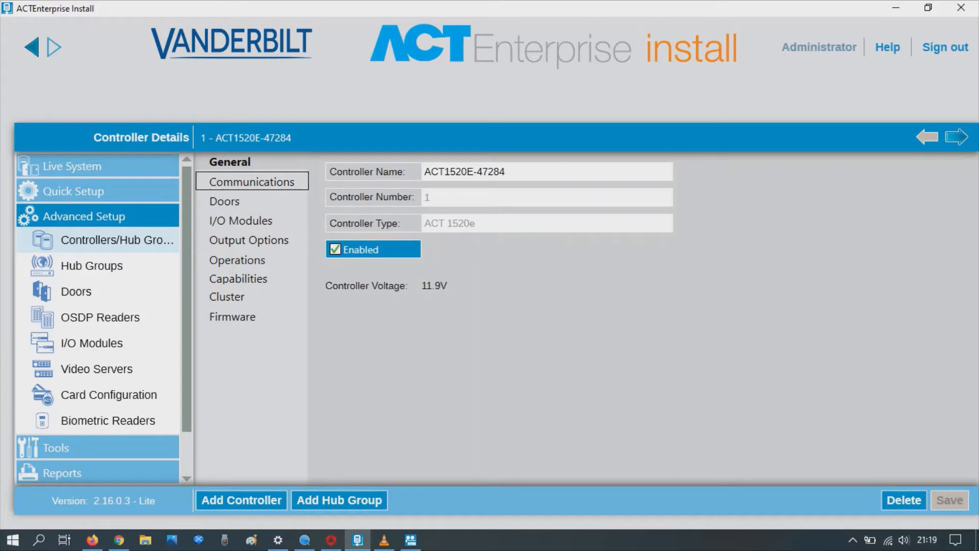
click(252, 182)
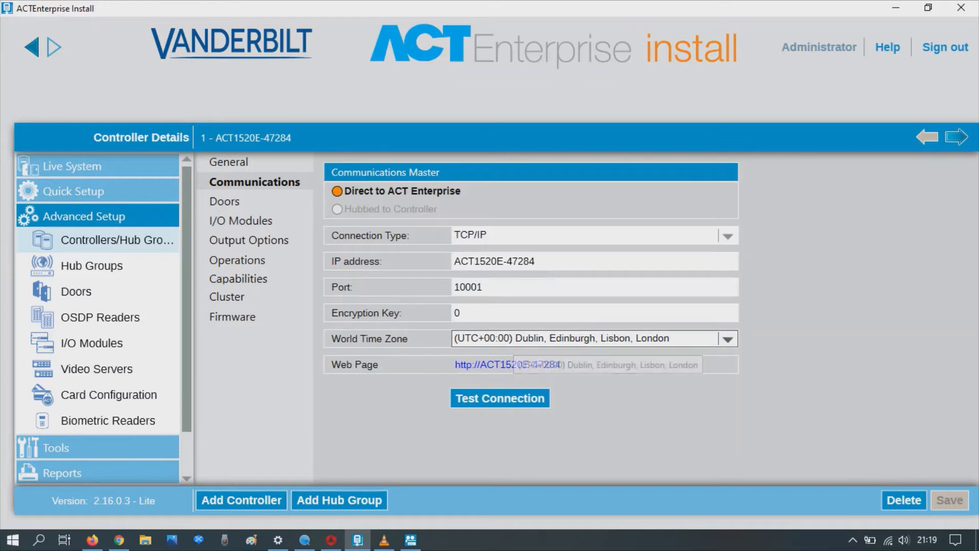
click(510, 339)
key(Down)
key(Down)
key(Down)
key(Down)
key(Down)
key(Down)
key(Down)
key(Down)
key(Down)
key(Down)
key(Down)
key(Down)
key(Down)
key(Down)
key(Down)
key(Down)
key(Down)
key(Down)
key(Down)
key(Down)
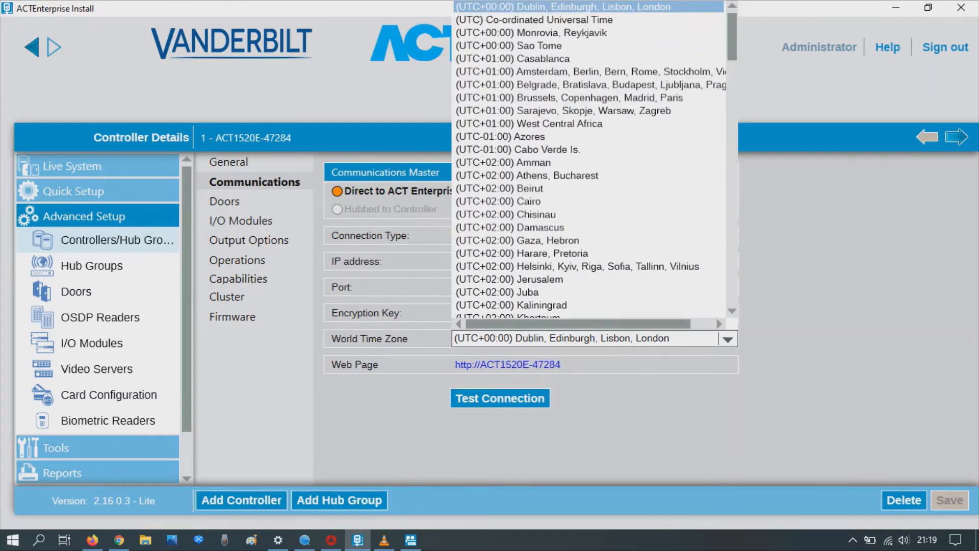
key(Escape)
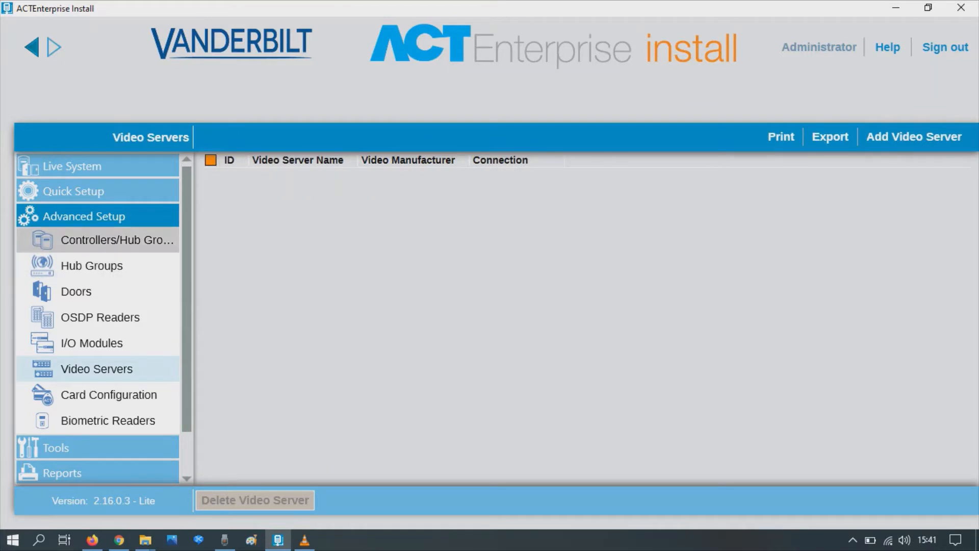
- Start a new video server named 'doors' with Hikvision as manufacturer
click(117, 240)
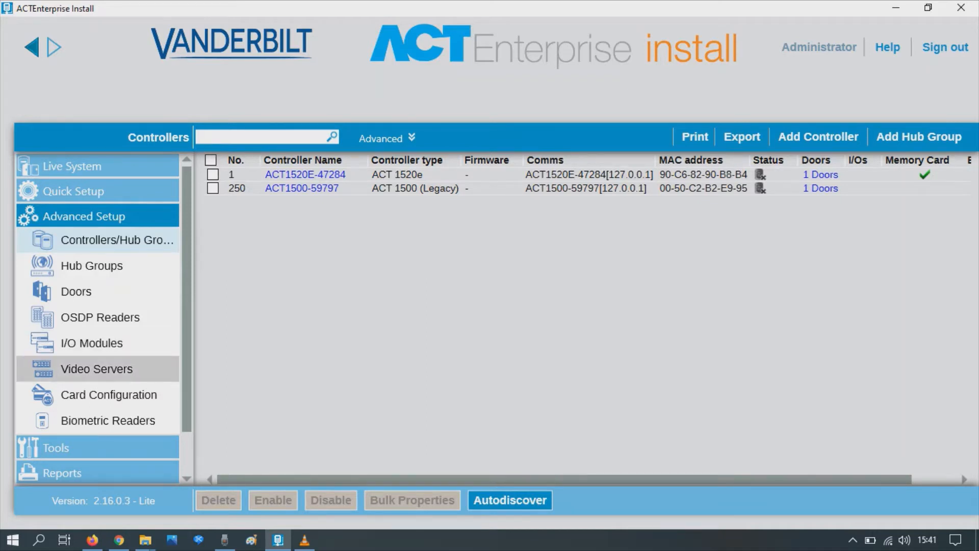
click(117, 369)
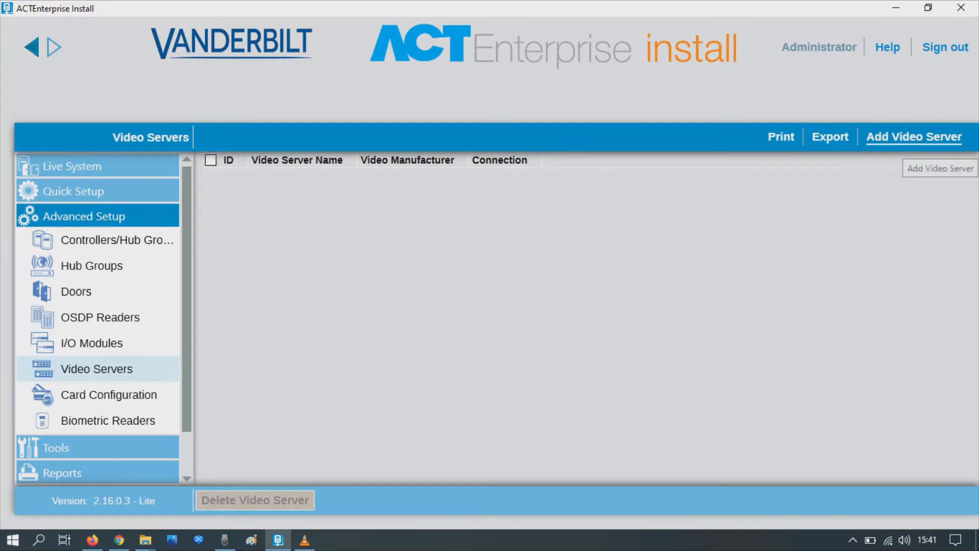
click(911, 137)
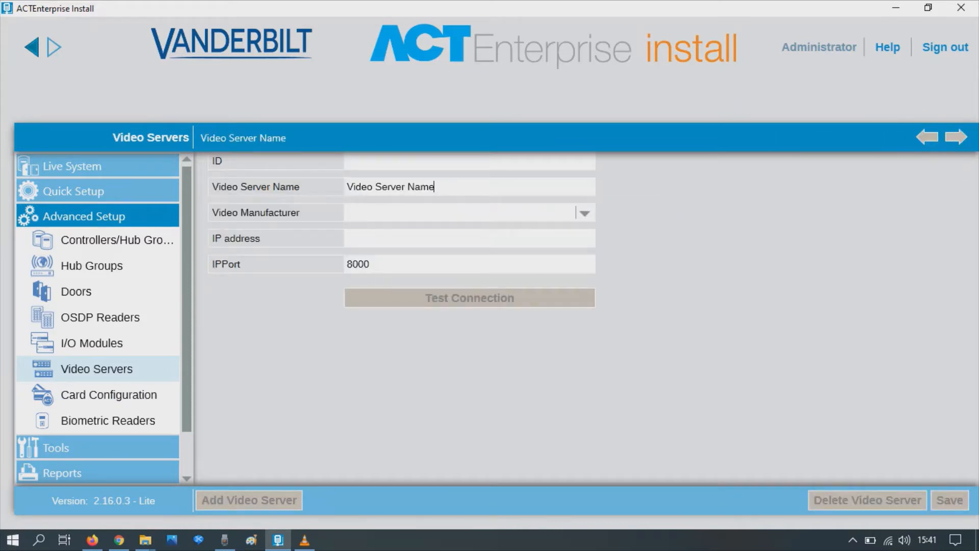
key(ctrl+a)
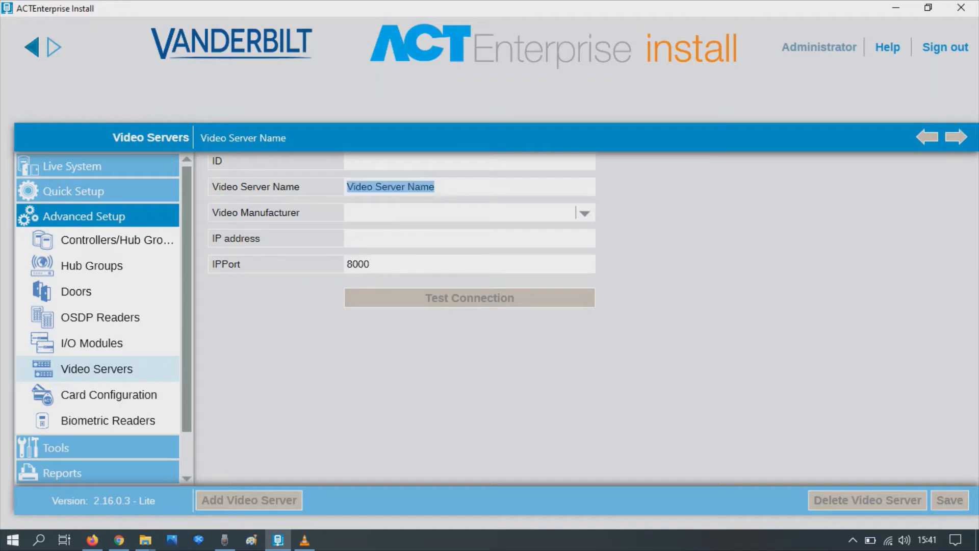
text(doors)
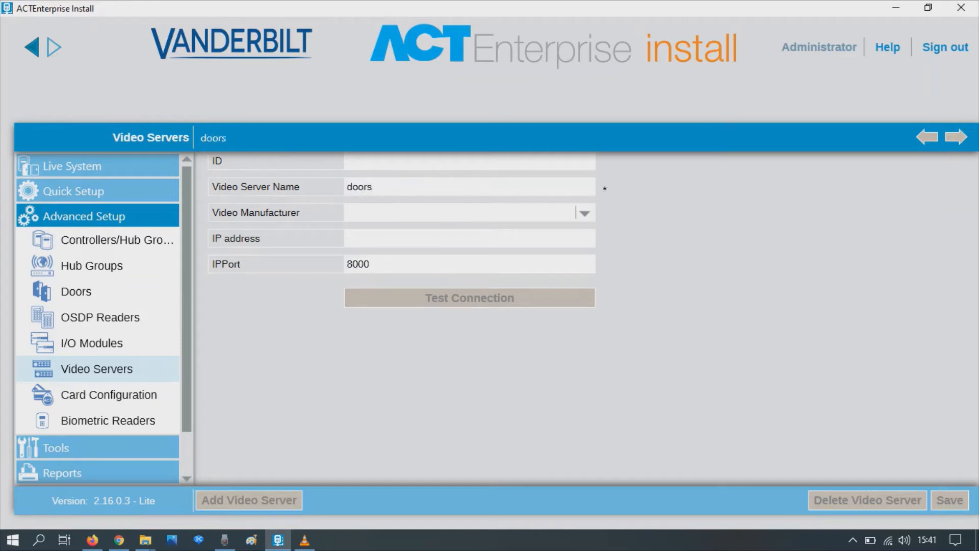
click(585, 214)
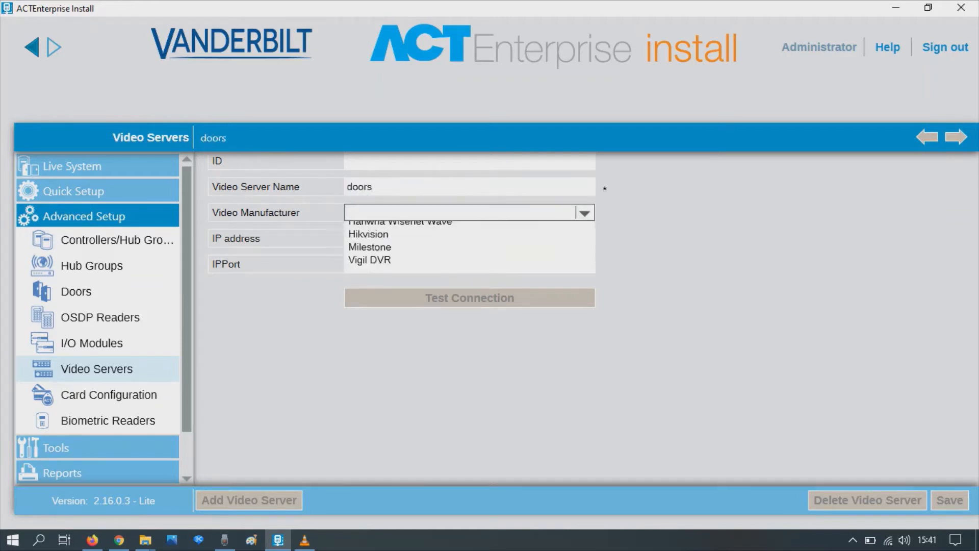
key(Down)
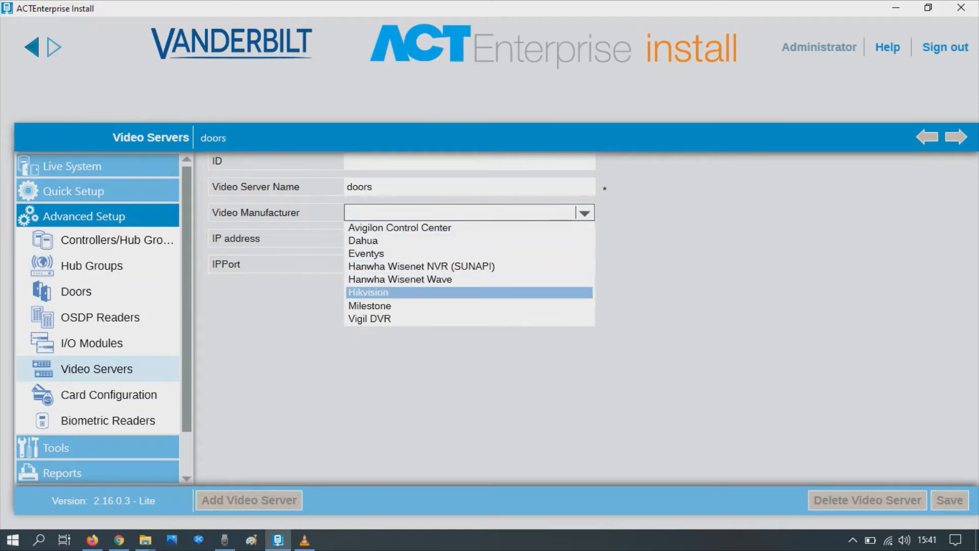
key(Return)
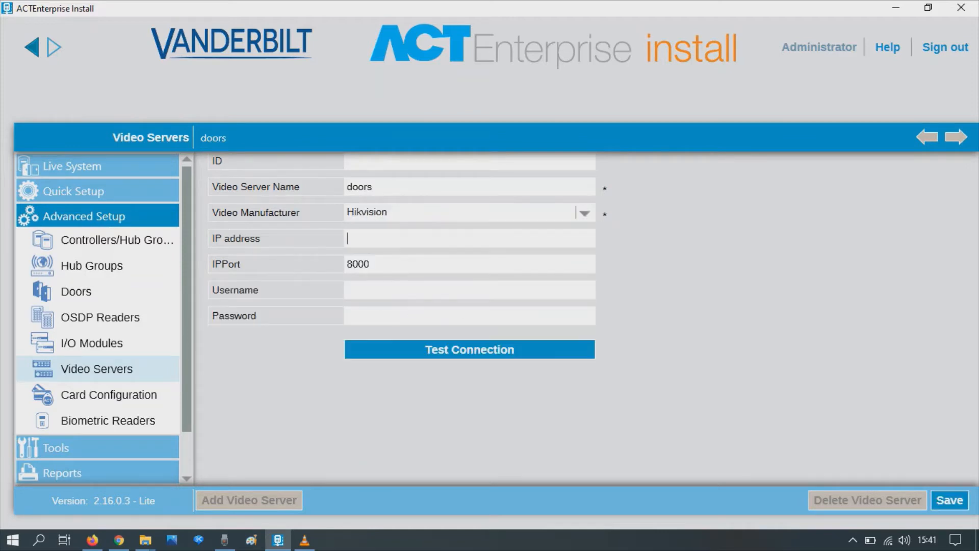
- Enter IP 192.168.1.168 and the NVR username and password, then save the server
text(192.168.1.168)
click(406, 291)
text(admin)
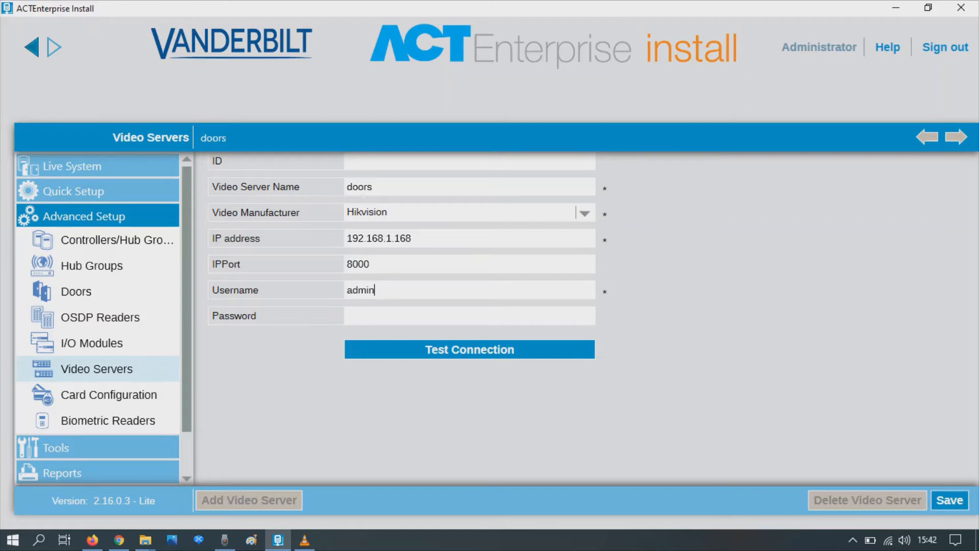
click(369, 320)
text(12345678)
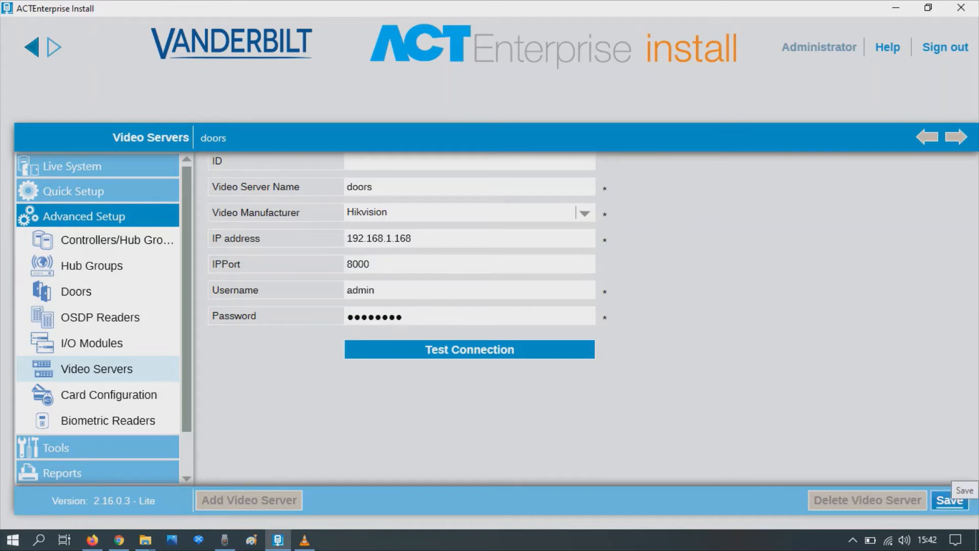
click(948, 500)
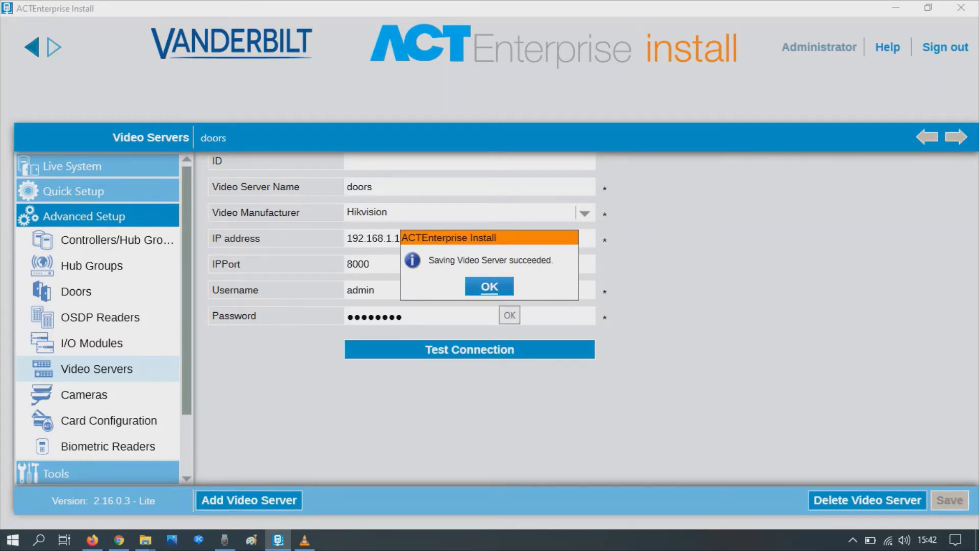
click(490, 287)
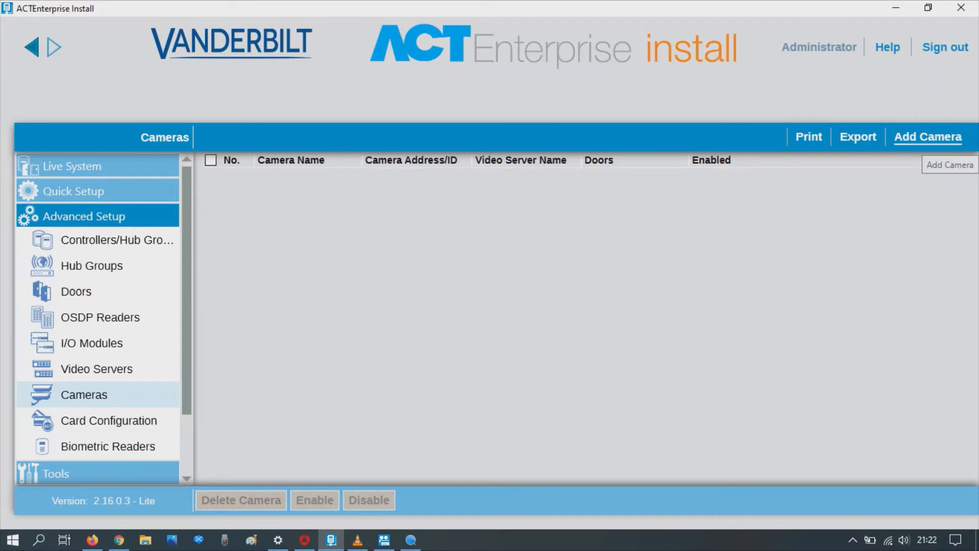
- Create IP Camera 1 at connection address 33, enabled and assigned to Front door, and save it
click(928, 137)
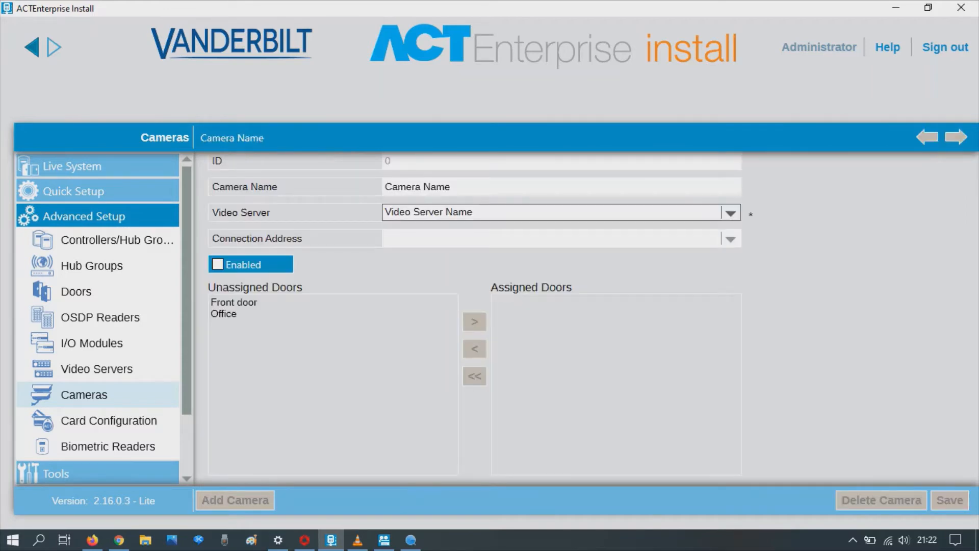
click(731, 215)
click(730, 214)
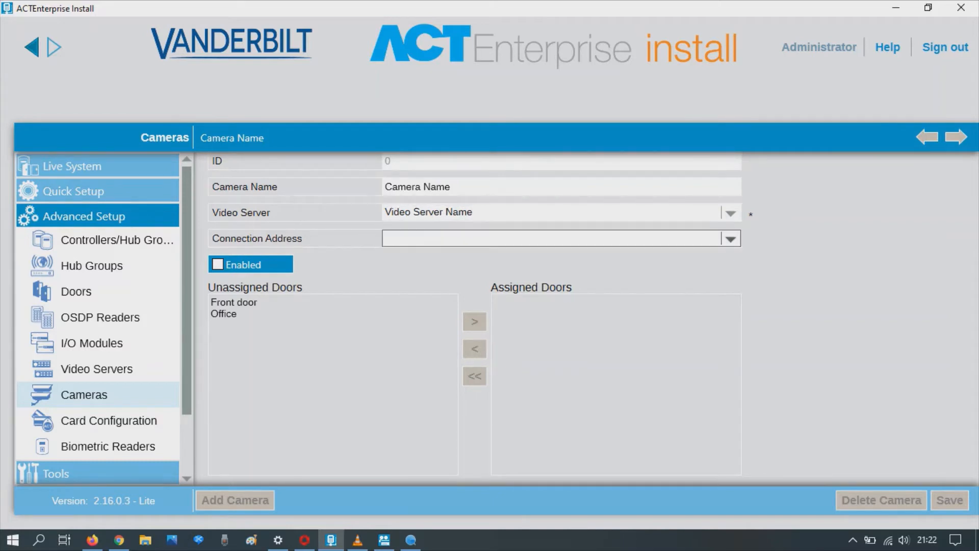
click(730, 239)
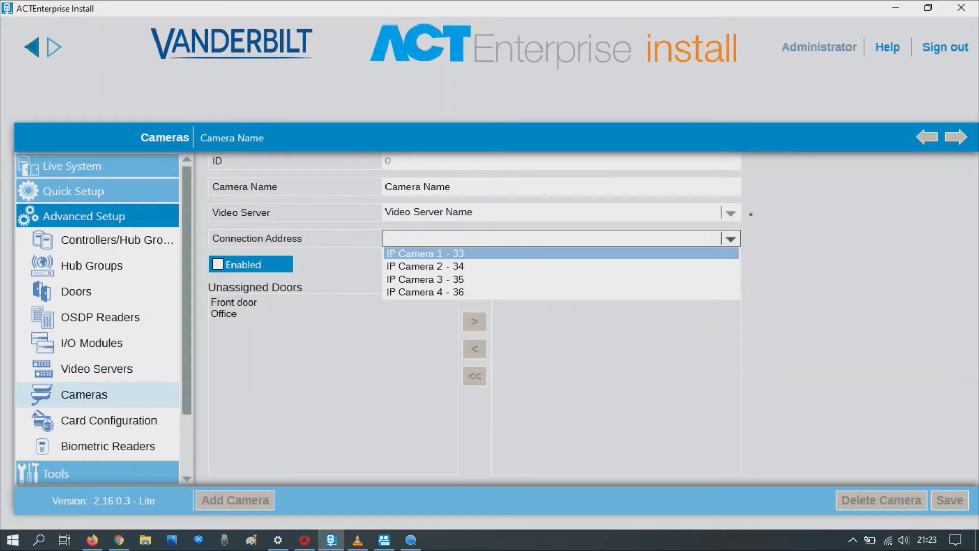
click(561, 254)
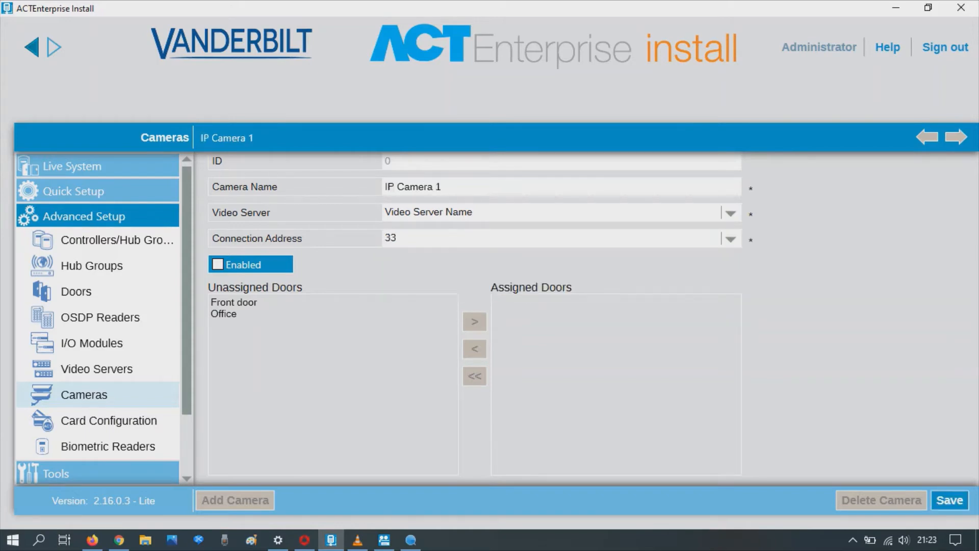
click(233, 303)
click(218, 264)
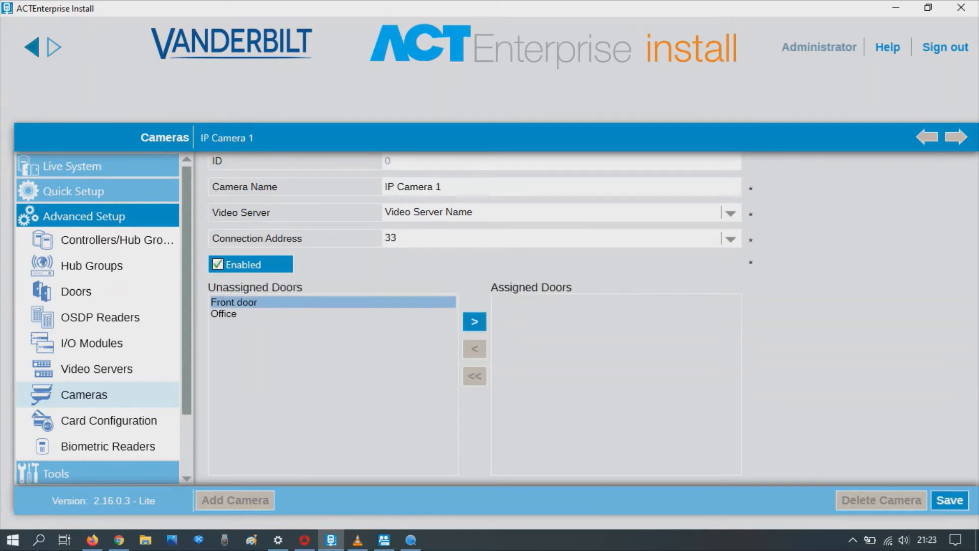
click(475, 321)
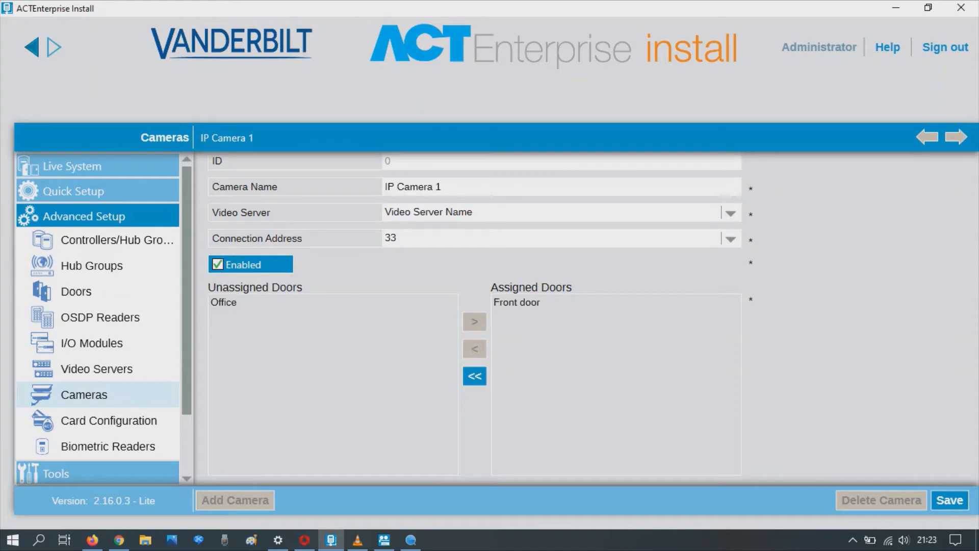
click(949, 500)
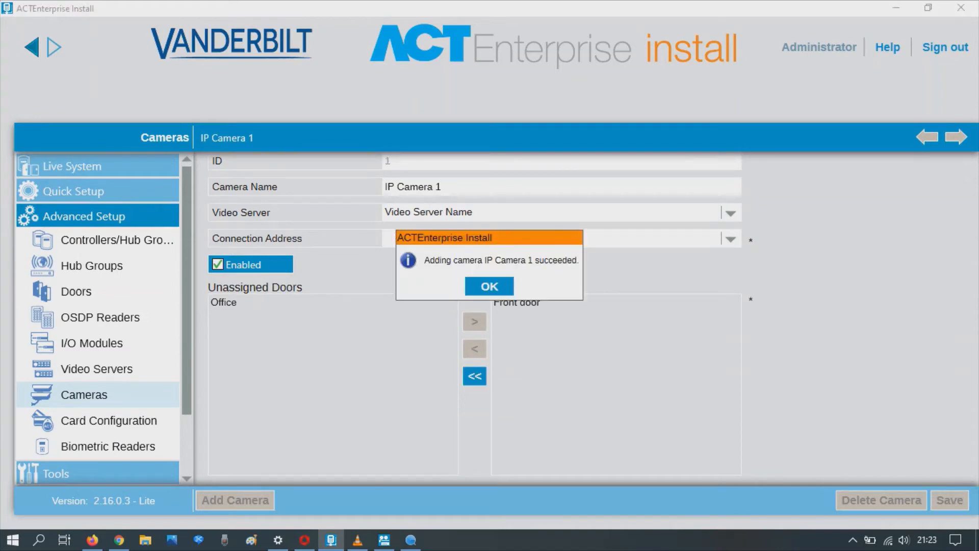
key(Return)
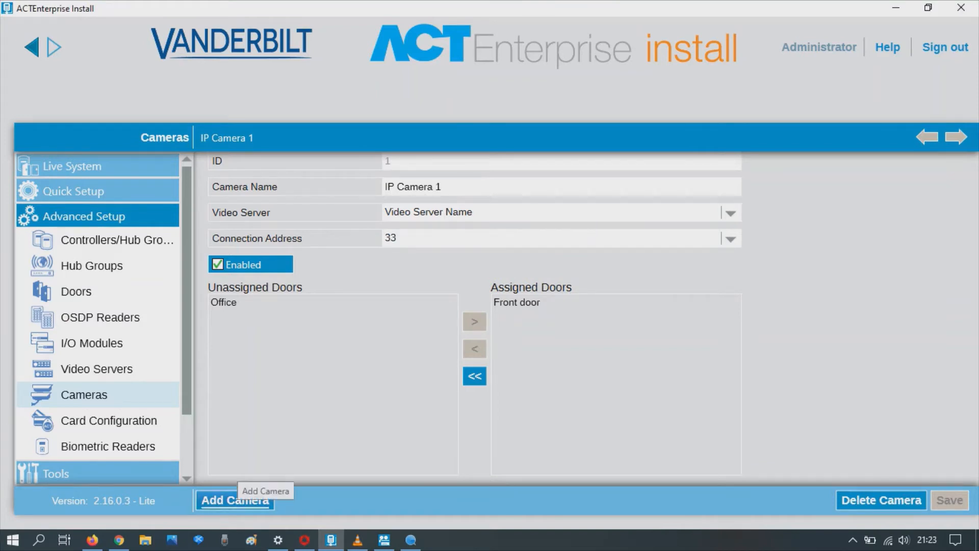
- Create IP Camera 2 at connection address 34, enabled for the Office door, and save it
click(235, 500)
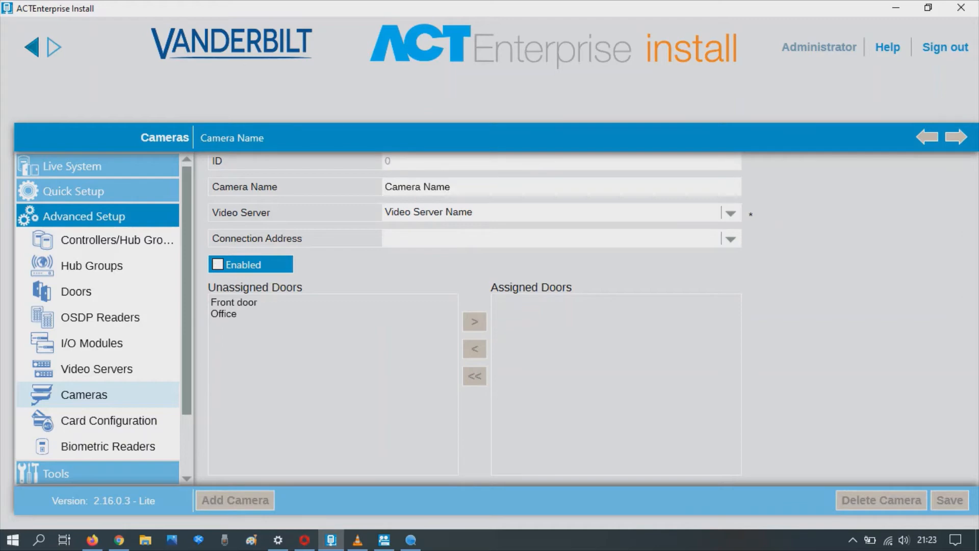
click(237, 314)
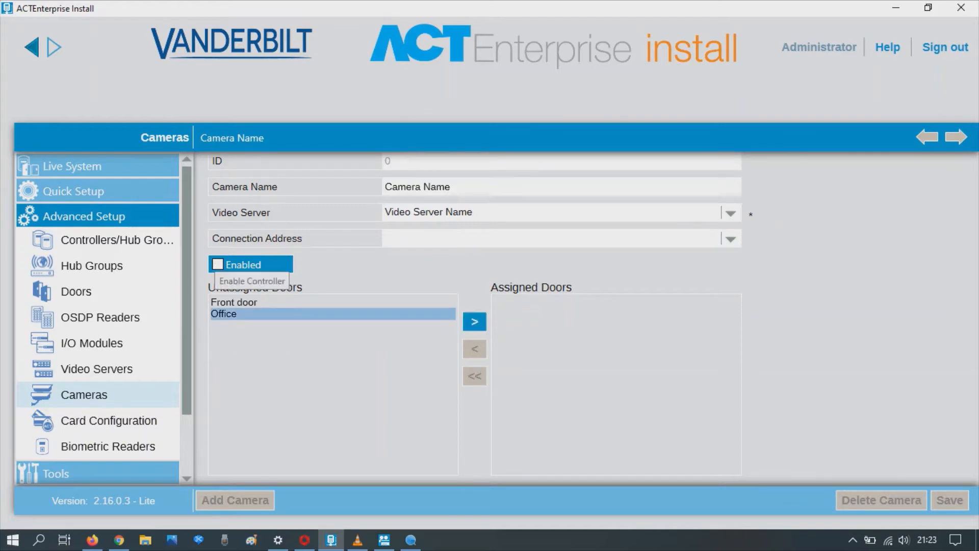
click(218, 264)
click(731, 238)
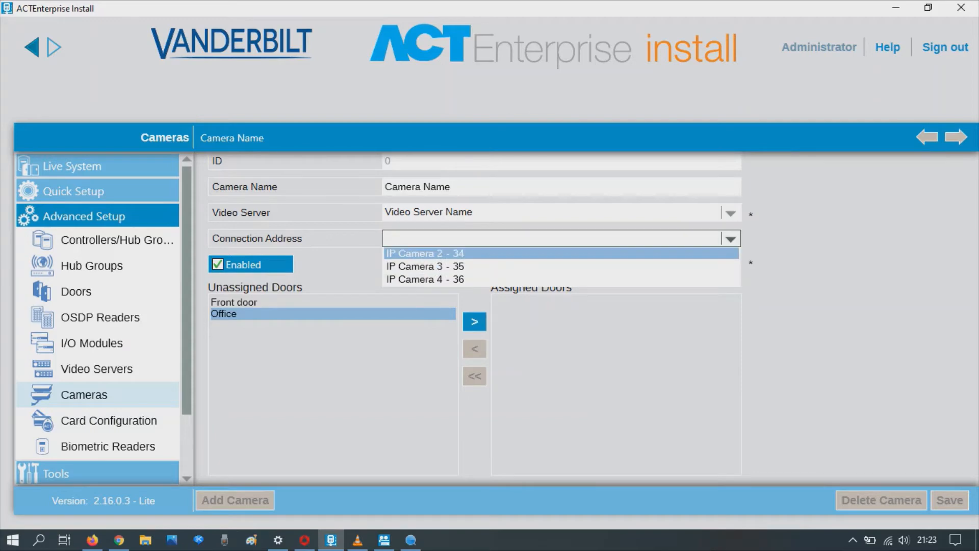
click(561, 254)
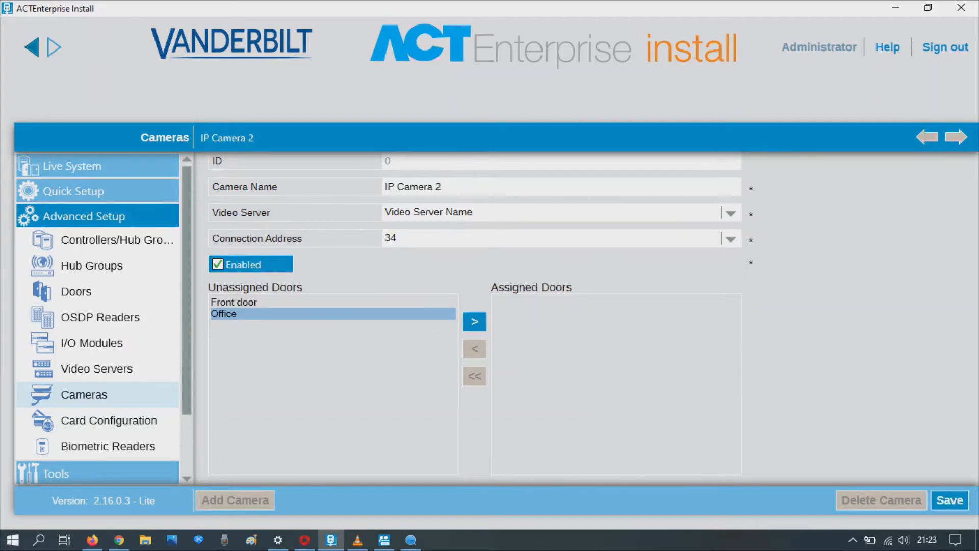
click(474, 322)
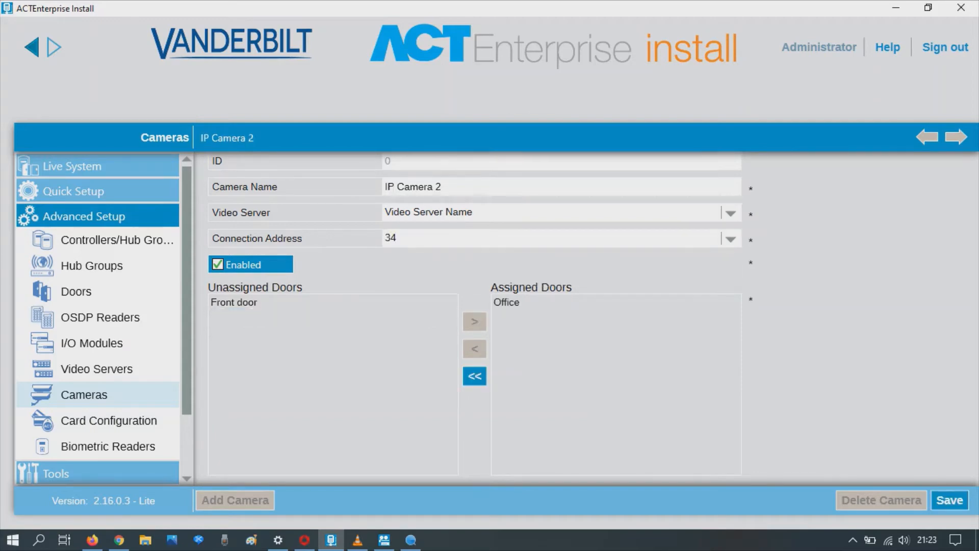
click(949, 500)
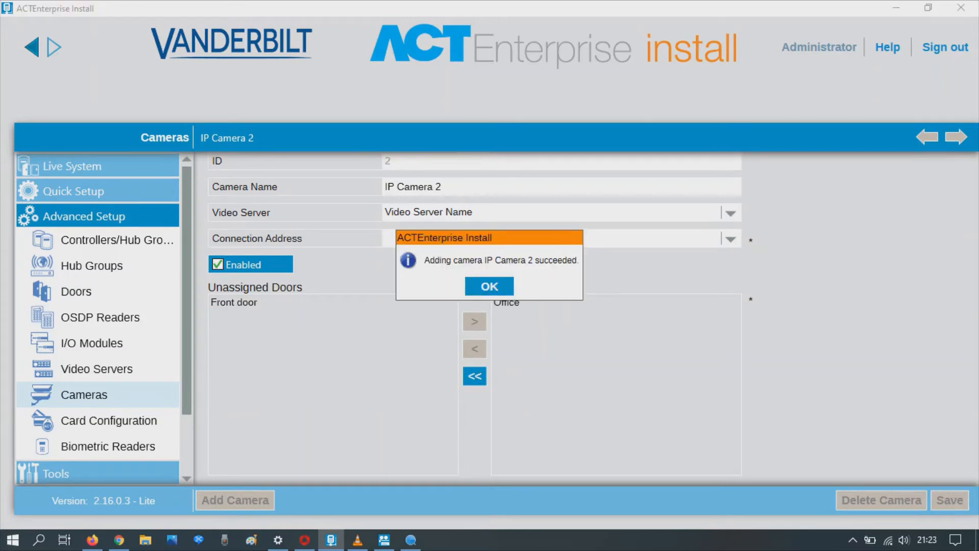
click(489, 286)
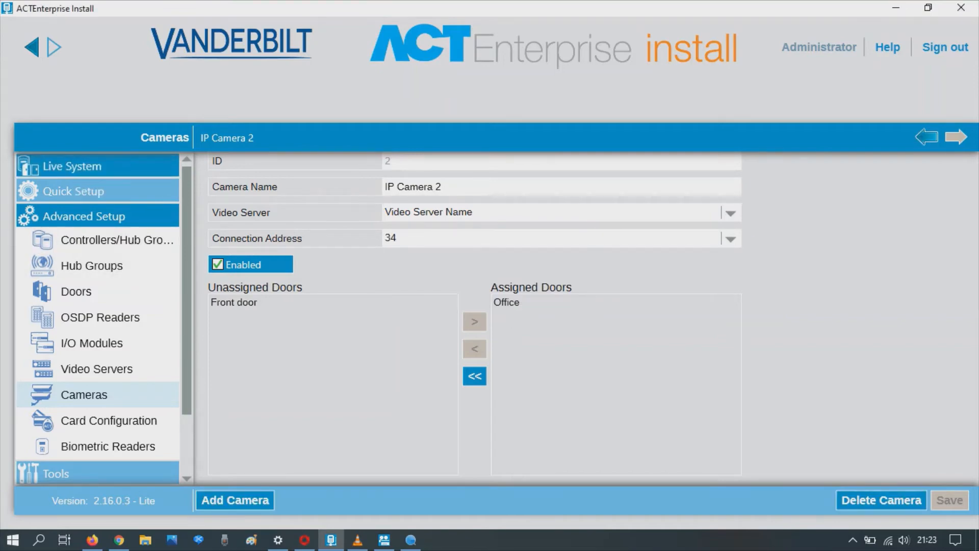
click(72, 166)
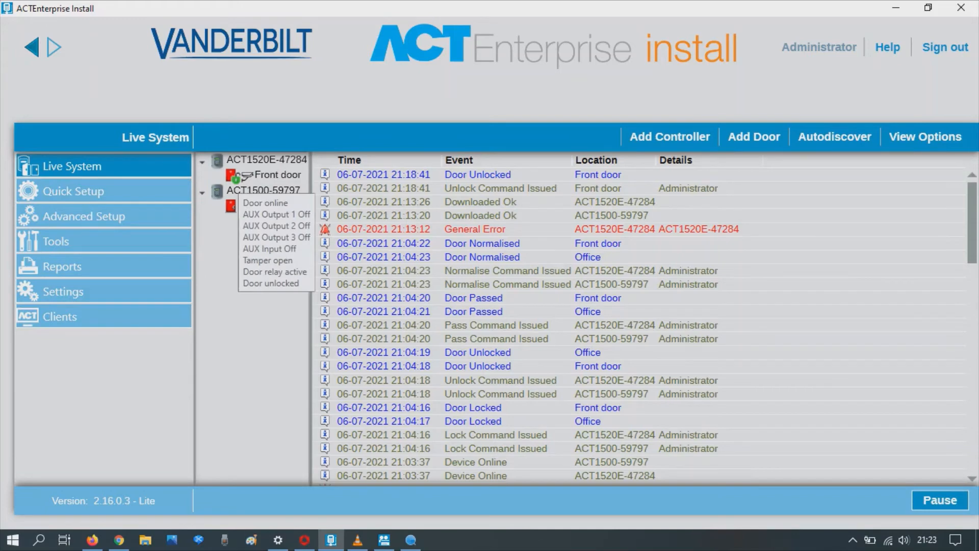
- Normalise the Front door from its Actions menu
right_click(236, 178)
mouse_move(275, 233)
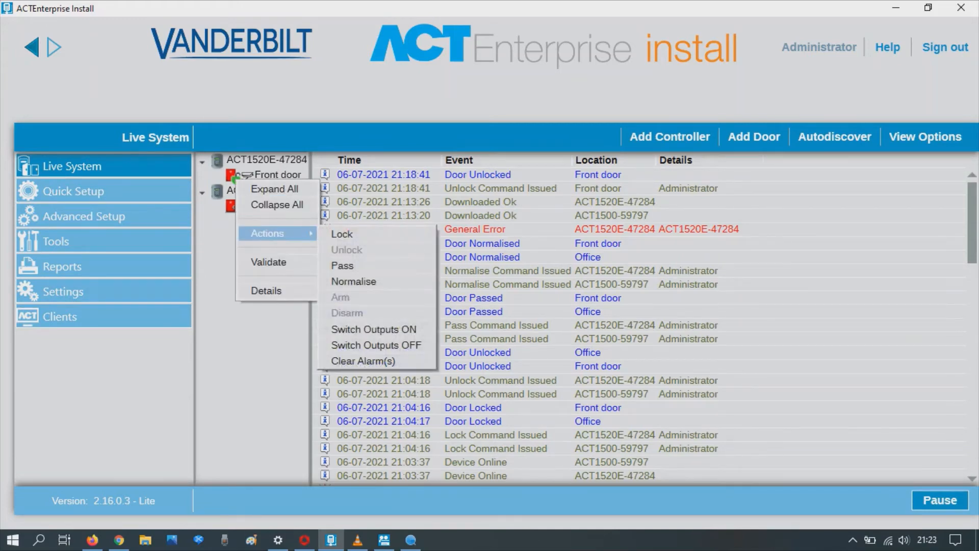
click(357, 281)
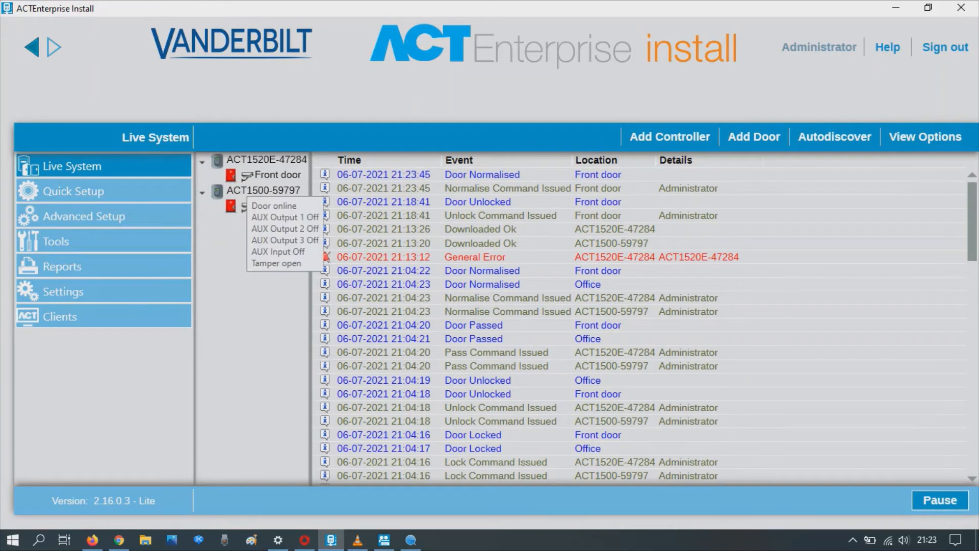
- Select the Front door and Office doors, then switch to ACT Enterprise Manage
click(248, 177)
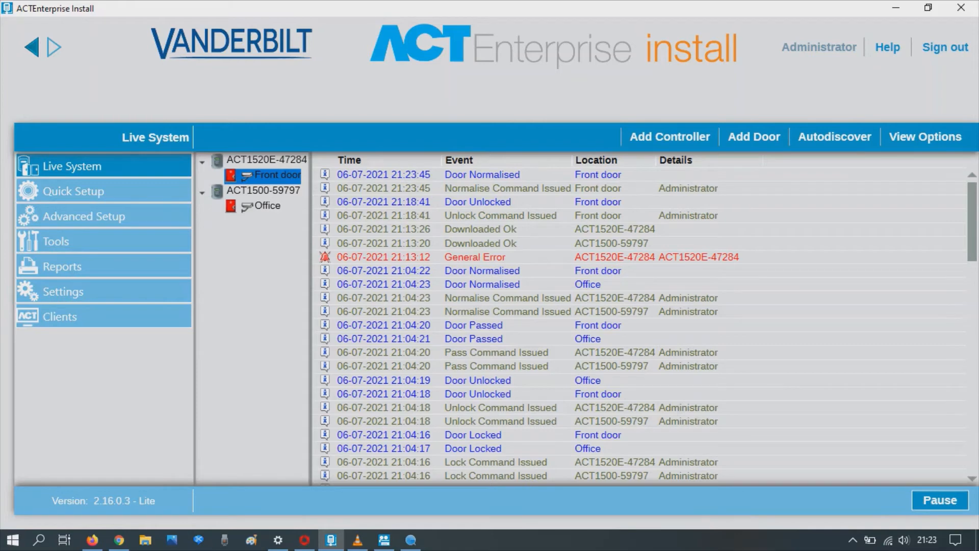
click(266, 206)
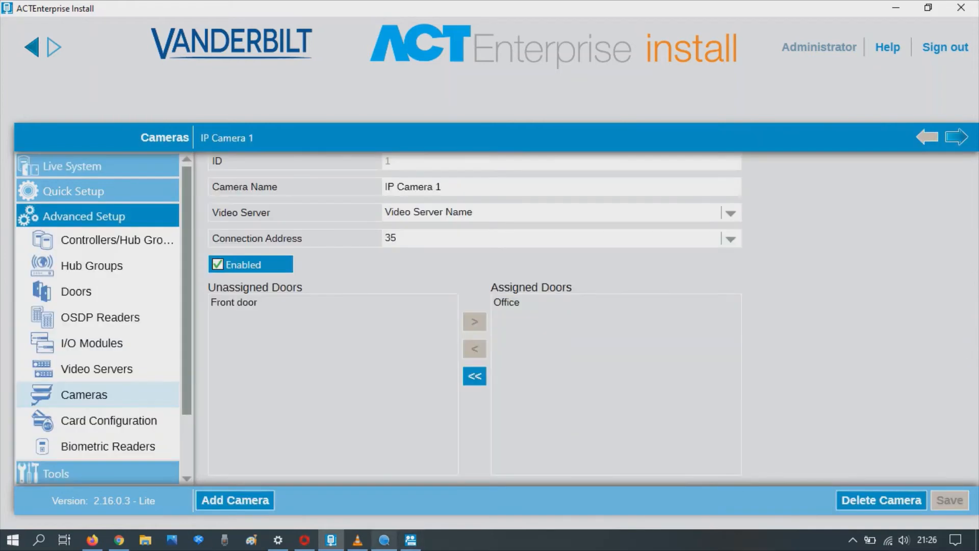
click(411, 539)
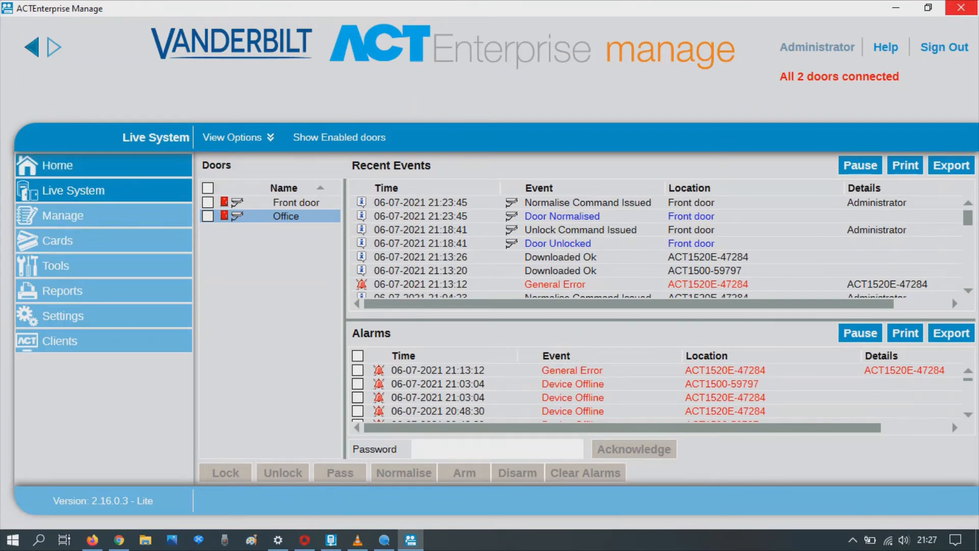
- From Live System, view the Front door camera feed, close it, then open the Office camera
click(57, 166)
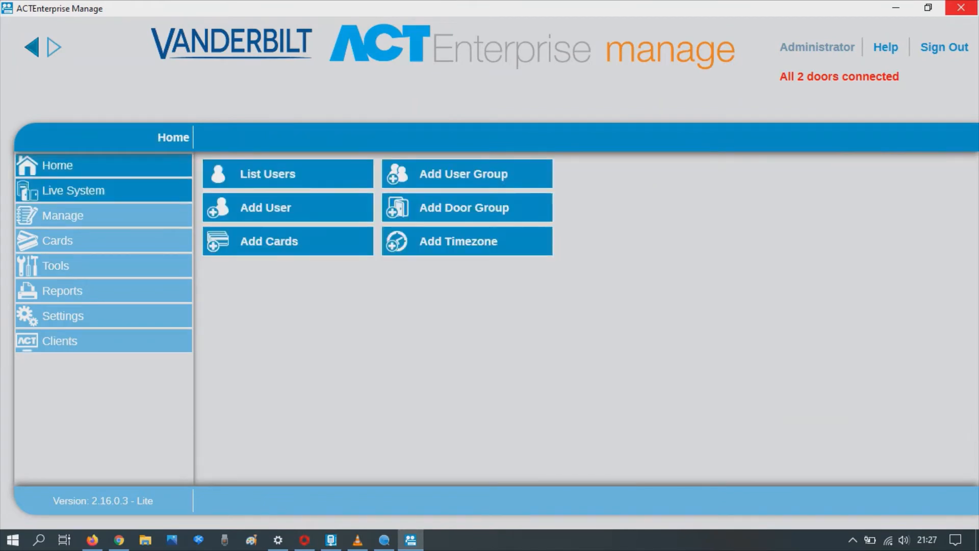
click(72, 190)
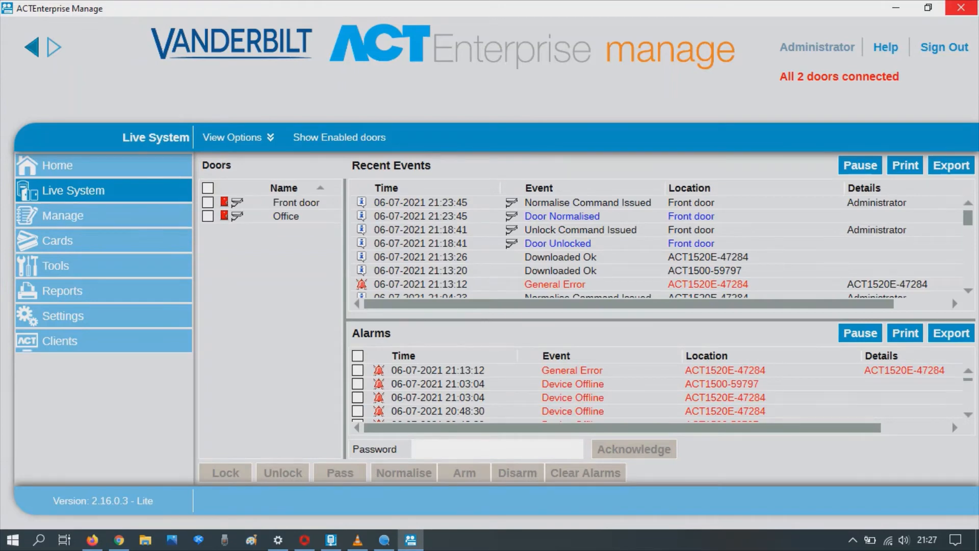
double_click(237, 202)
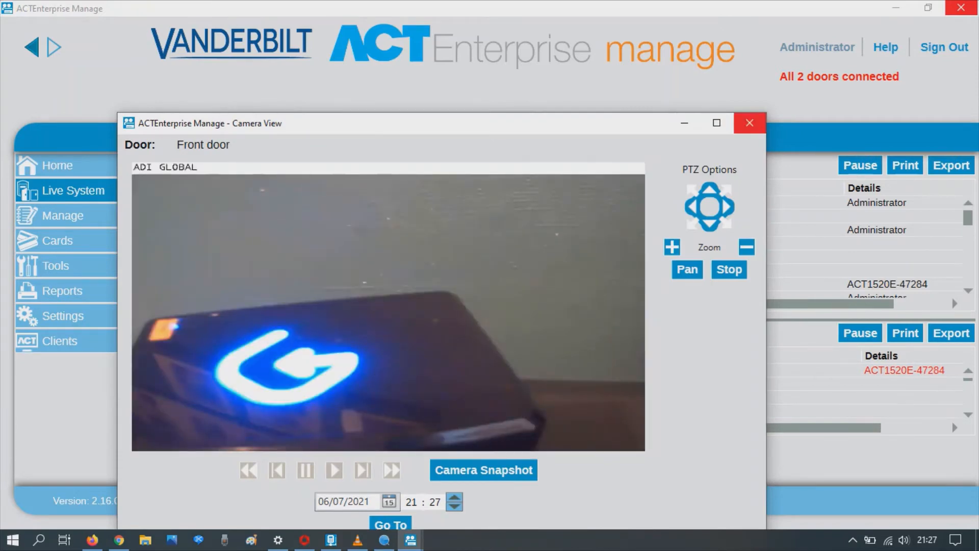
click(750, 123)
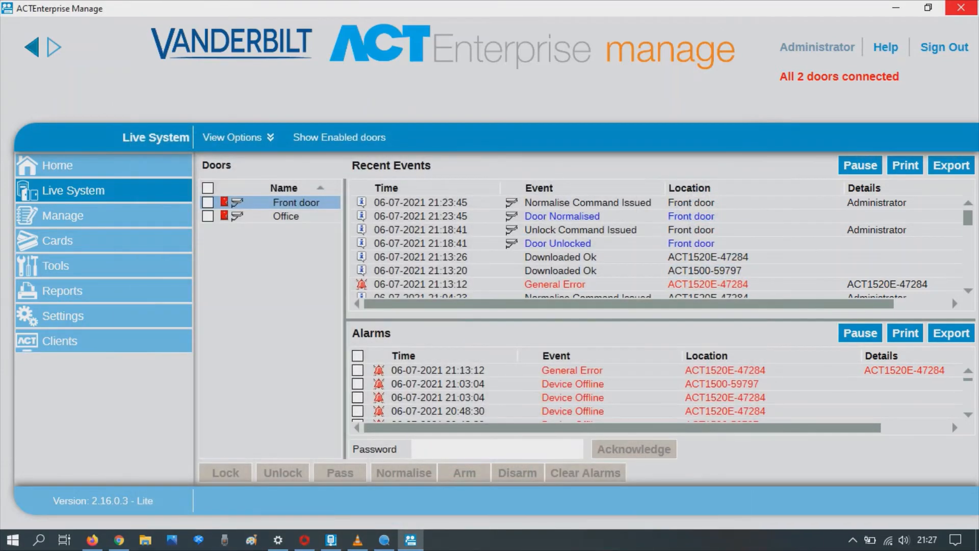
double_click(236, 217)
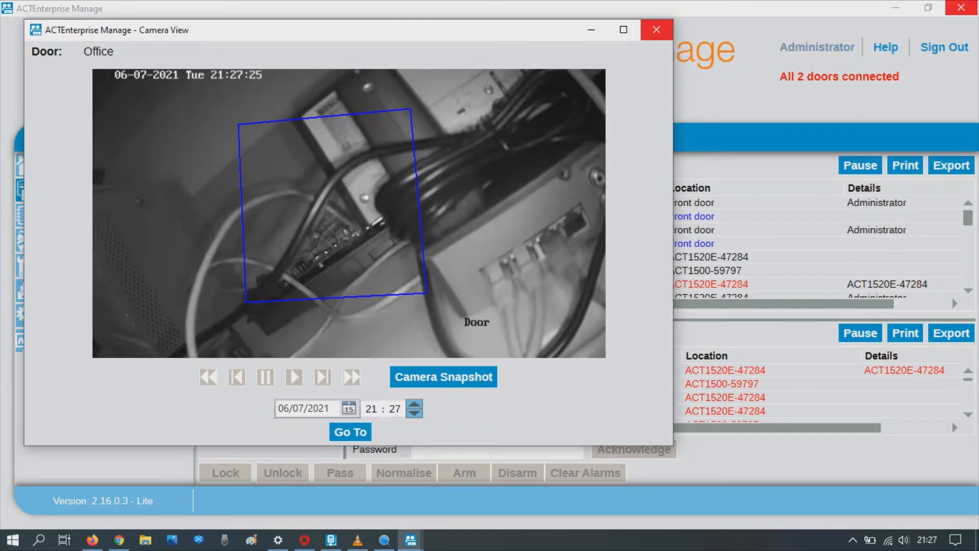
- Close the Office door camera view window
click(656, 29)
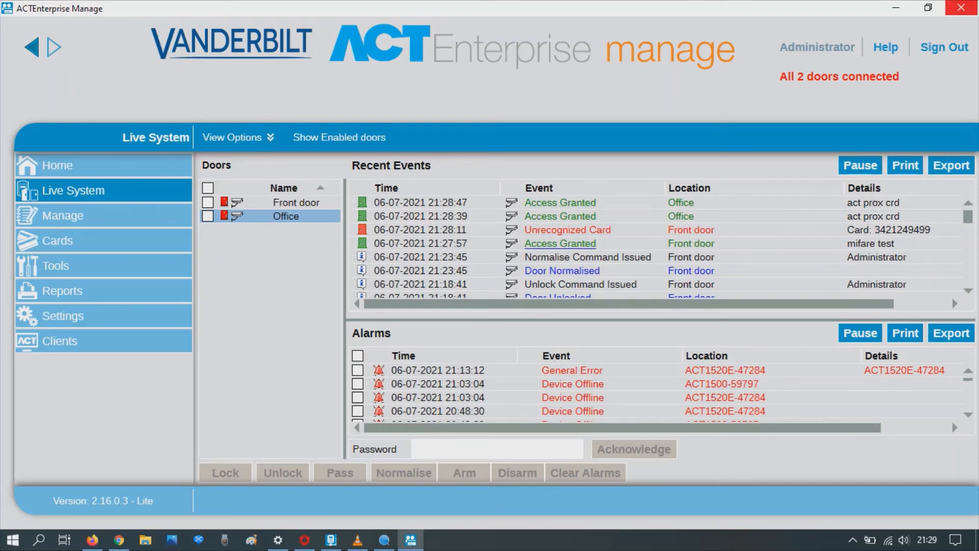
- Play the recorded footage for the Front door's 21:27:57 Access Granted event, then close it
click(560, 243)
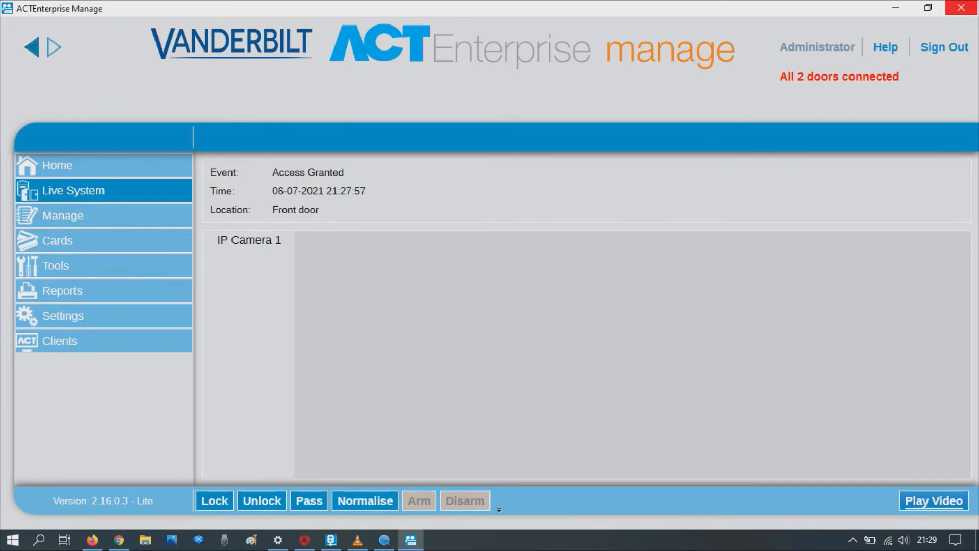
click(934, 501)
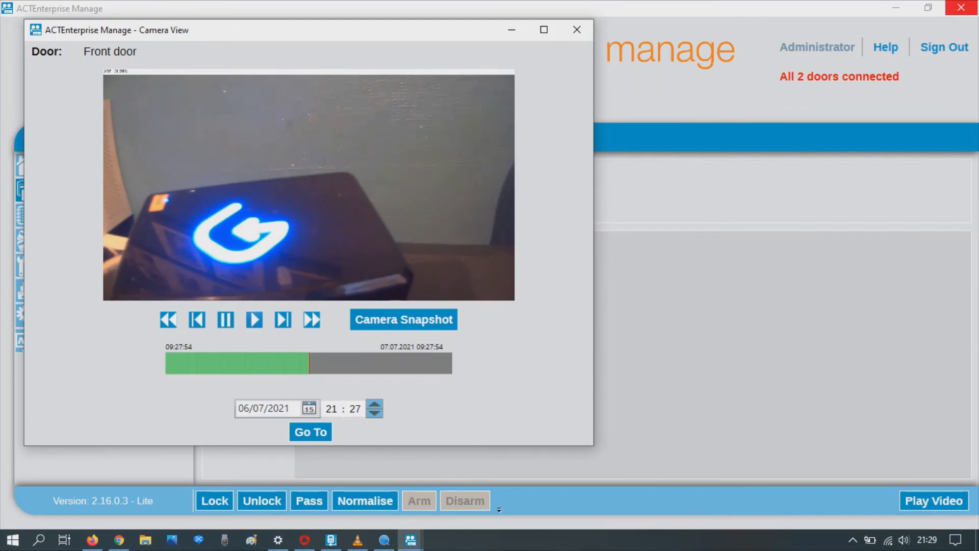
click(254, 319)
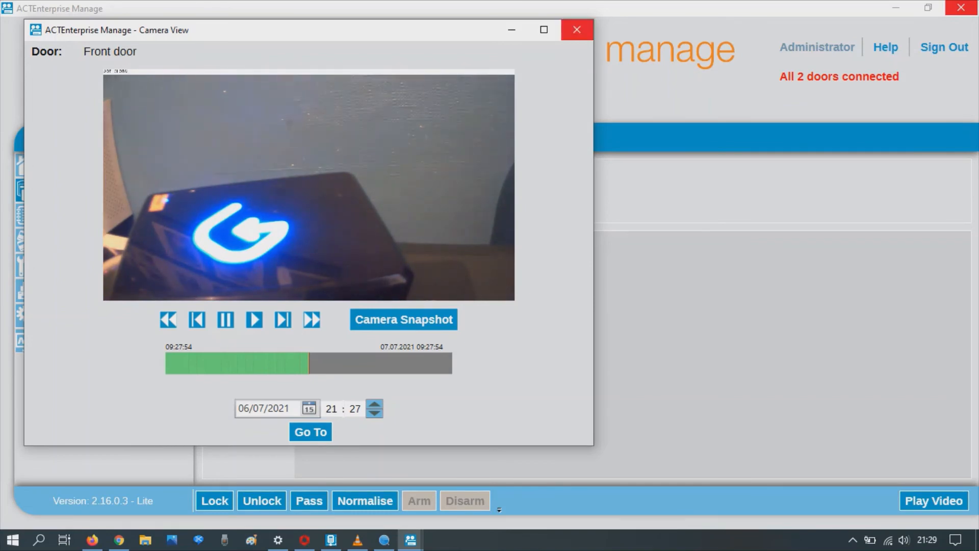
click(577, 30)
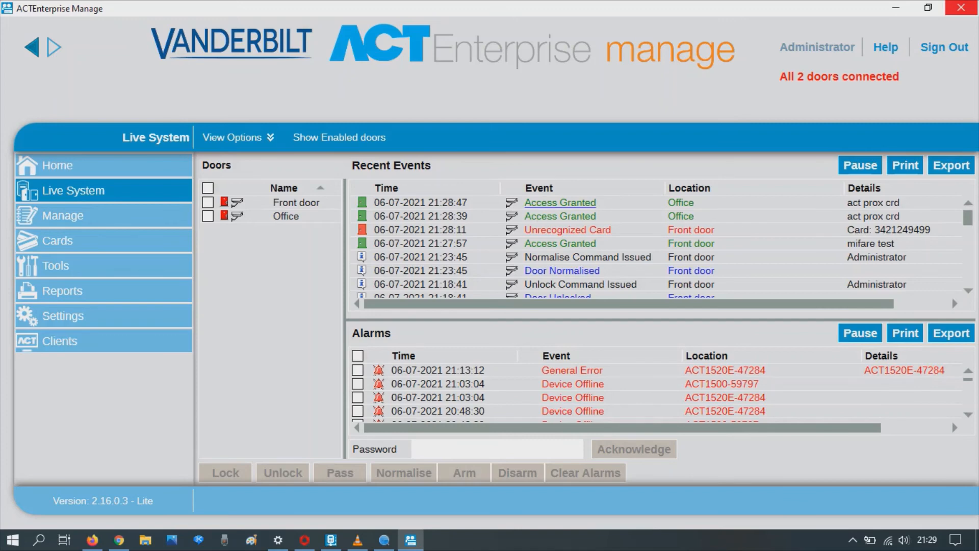
- Play the Office camera recording of the 21:28:47 Access Granted event, then return to Home
click(560, 203)
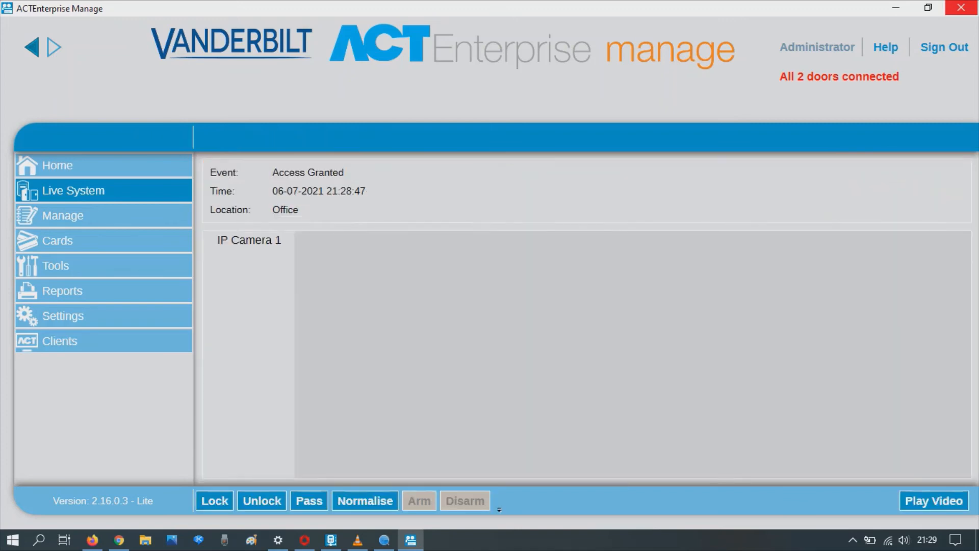
click(934, 500)
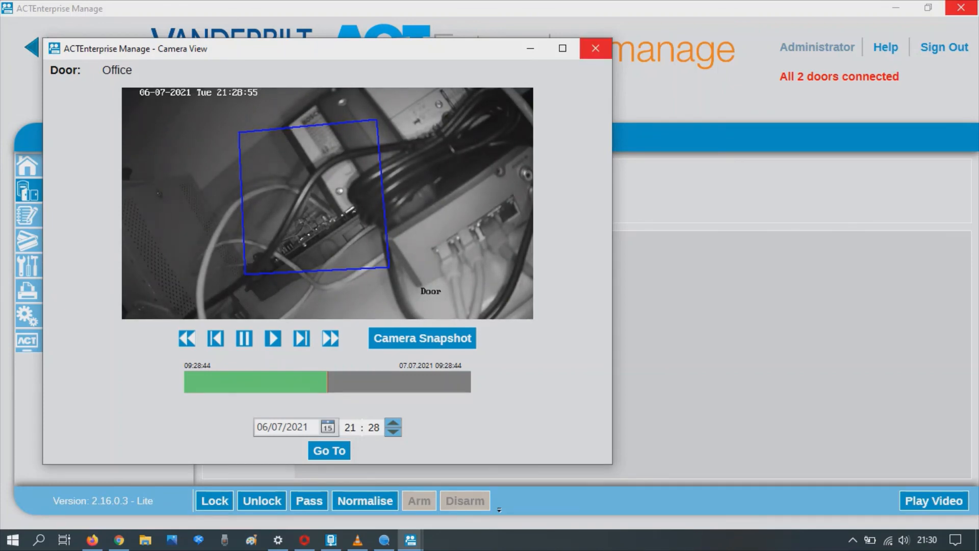
click(595, 48)
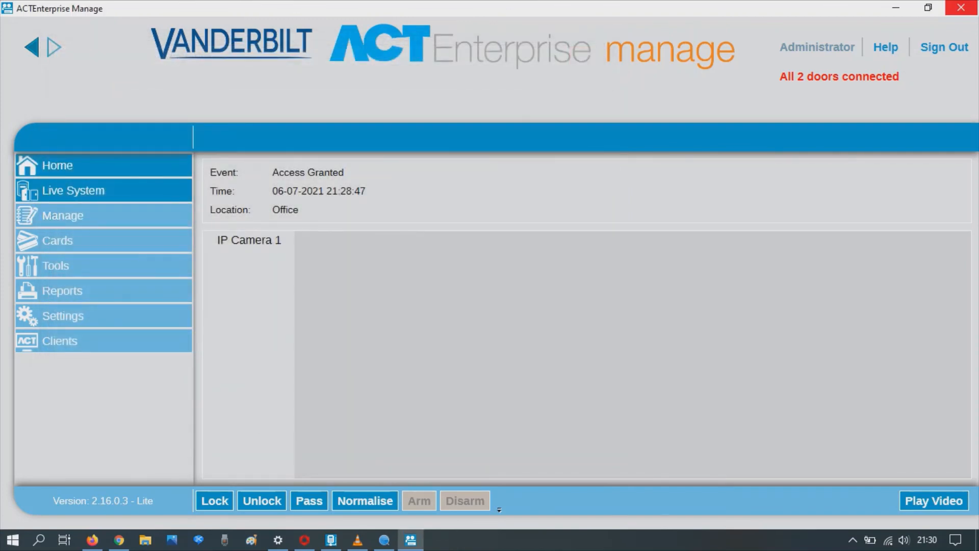
click(77, 165)
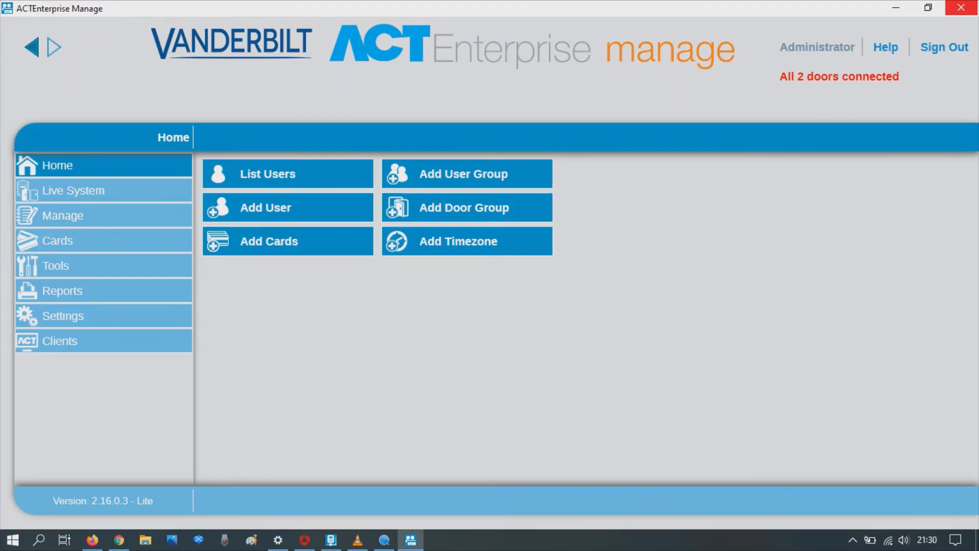